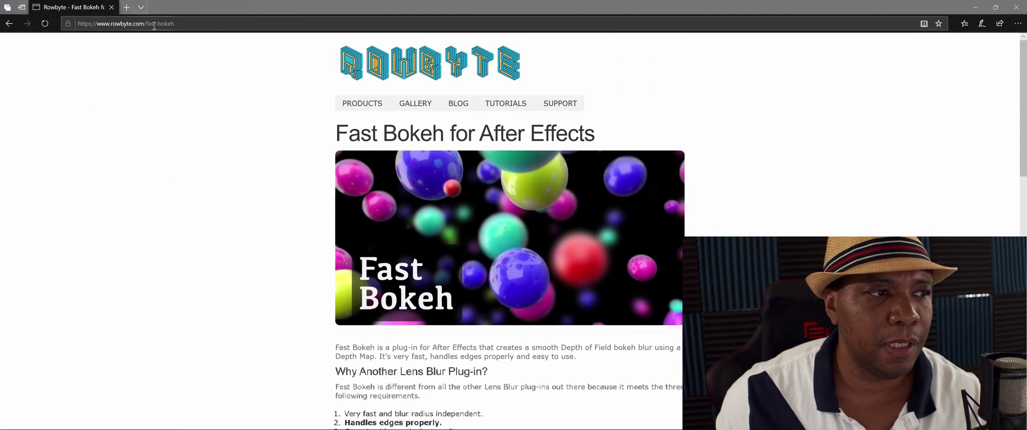
Scroll the Fast Bokeh product page down to the comparison links and Effect Controls section.
scroll(300, 153, "down", 2)
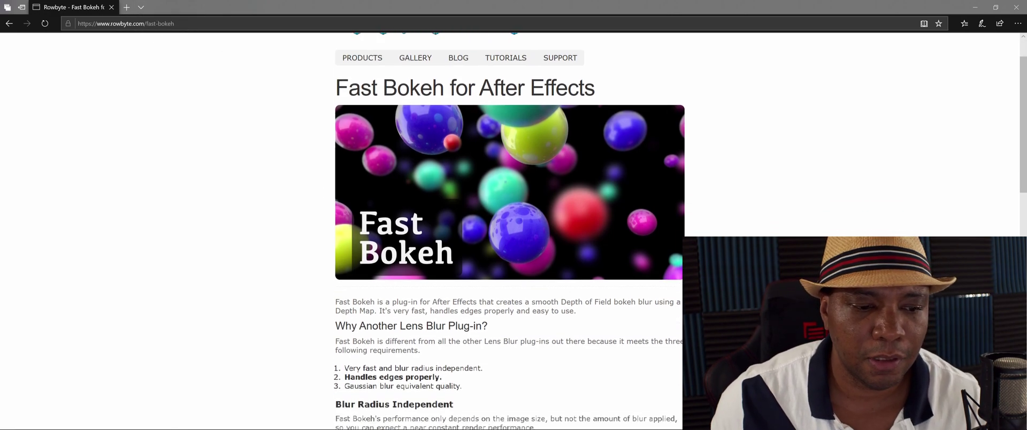
scroll(508, 230, "down", 5)
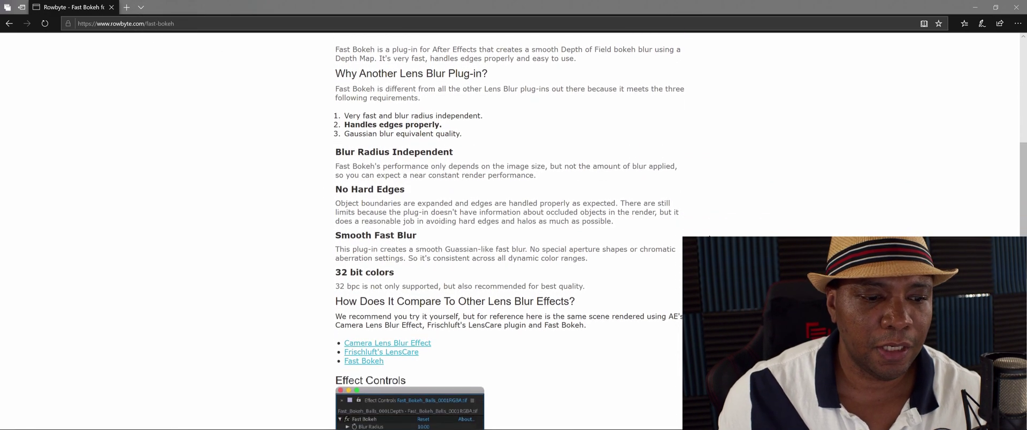
scroll(709, 236, "down", 1)
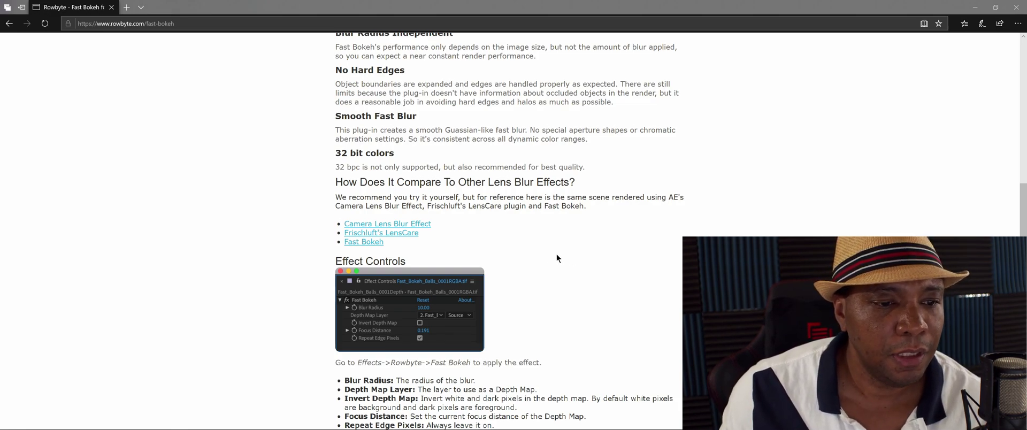
View the Camera Lens Blur, Frischluft and Fast Bokeh comparison renders, then scroll to Installation Instructions.
left_click(386, 225)
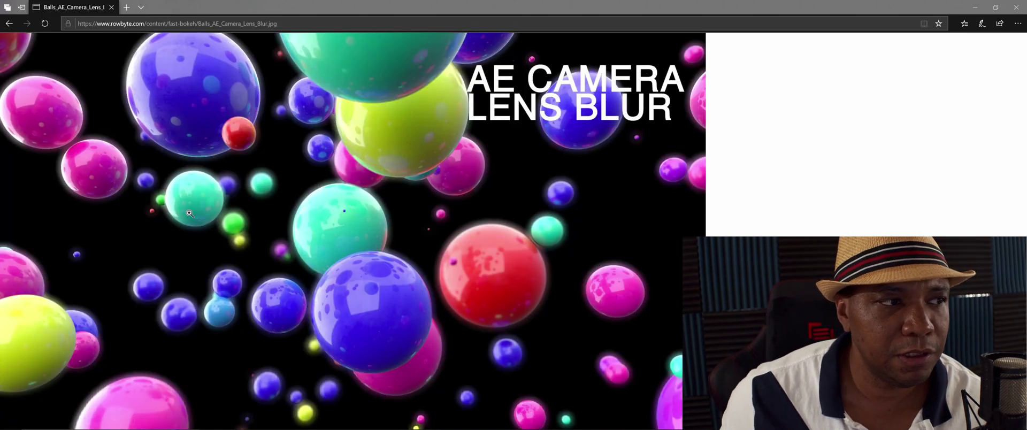
left_click(9, 23)
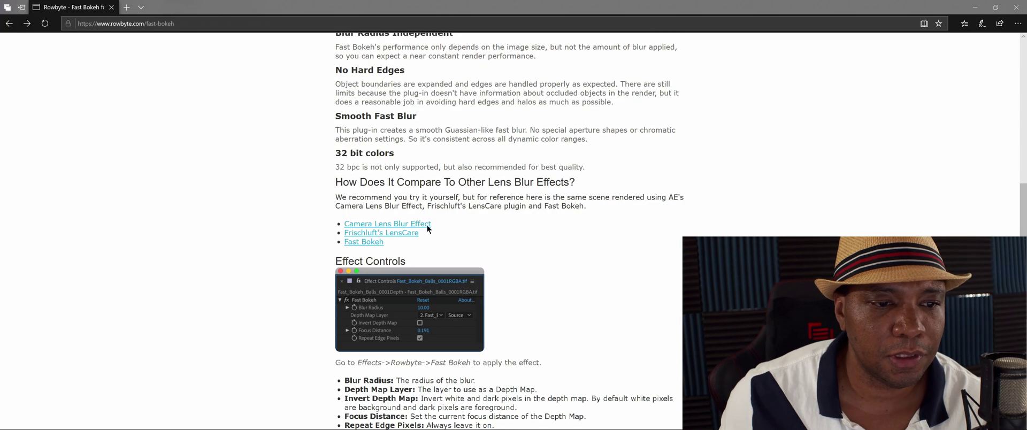
left_click(384, 234)
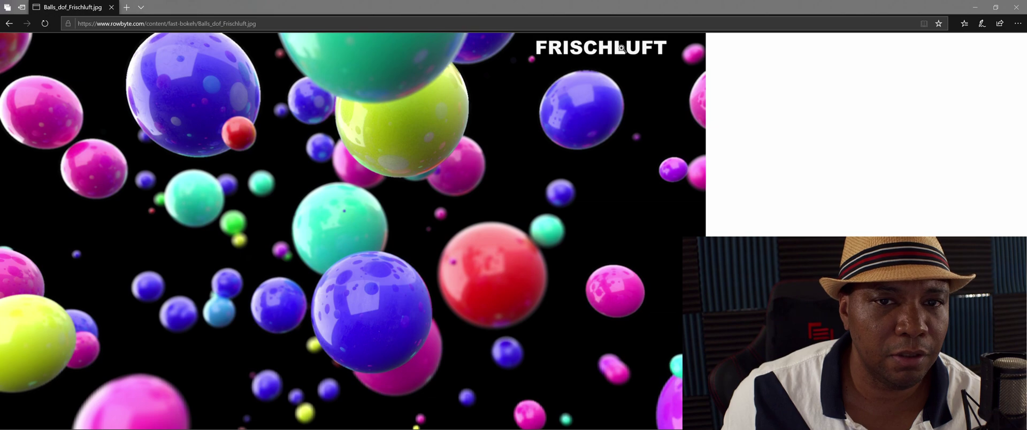
left_click(9, 23)
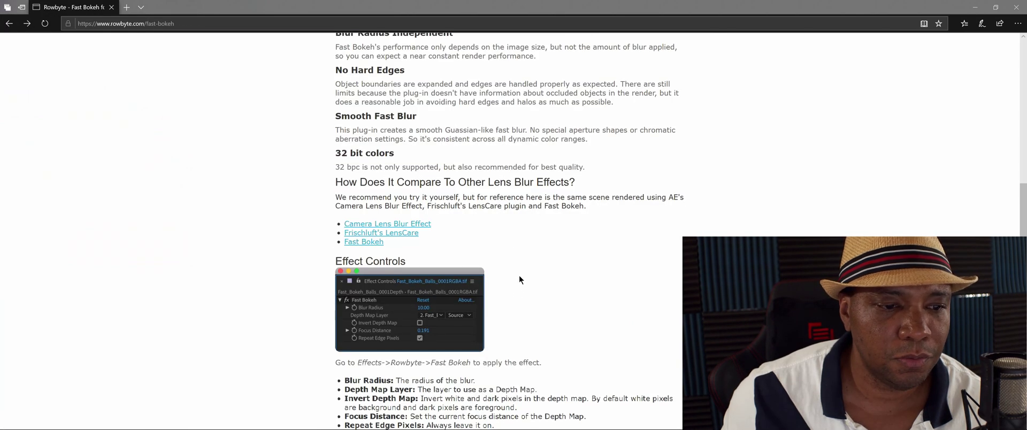
left_click(361, 244)
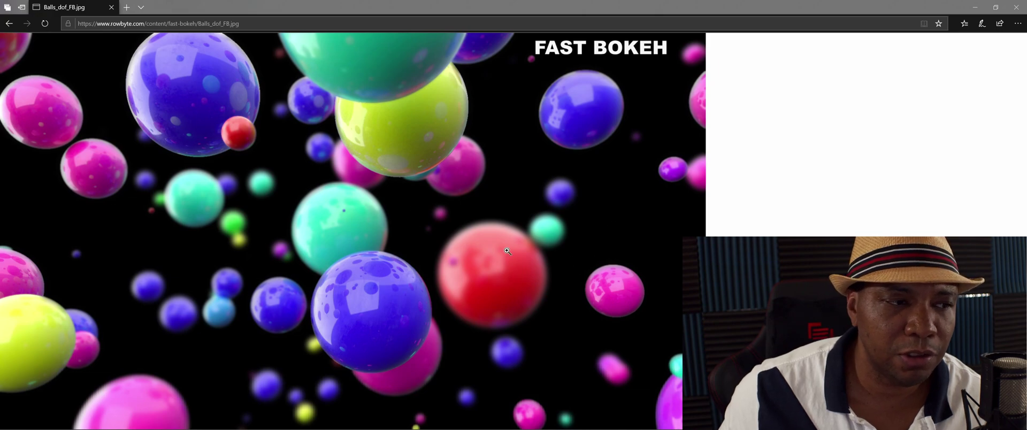
left_click(9, 23)
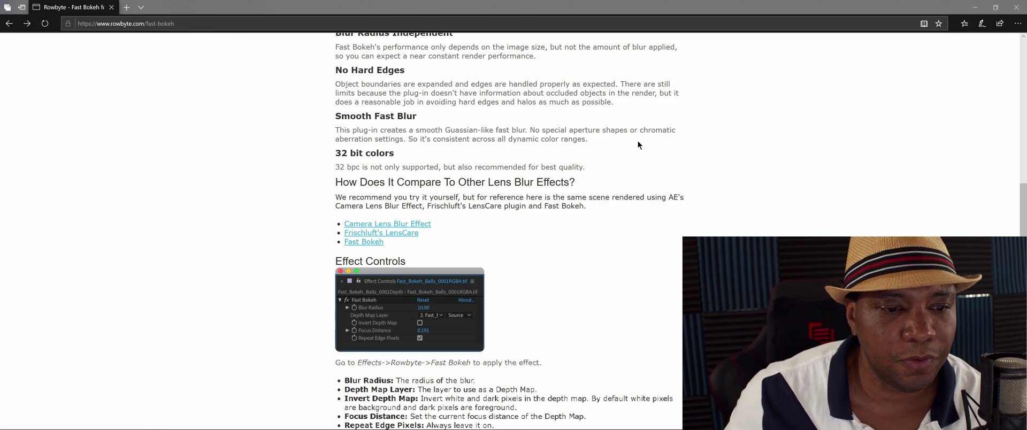
scroll(638, 140, "down", 5)
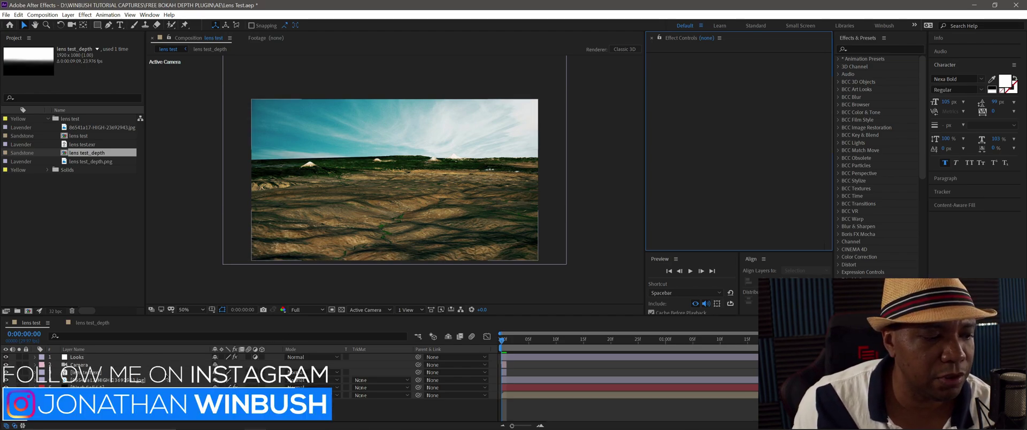
Inspect the Looks layer's effect, then select the lens test_depth layer.
left_click(83, 359)
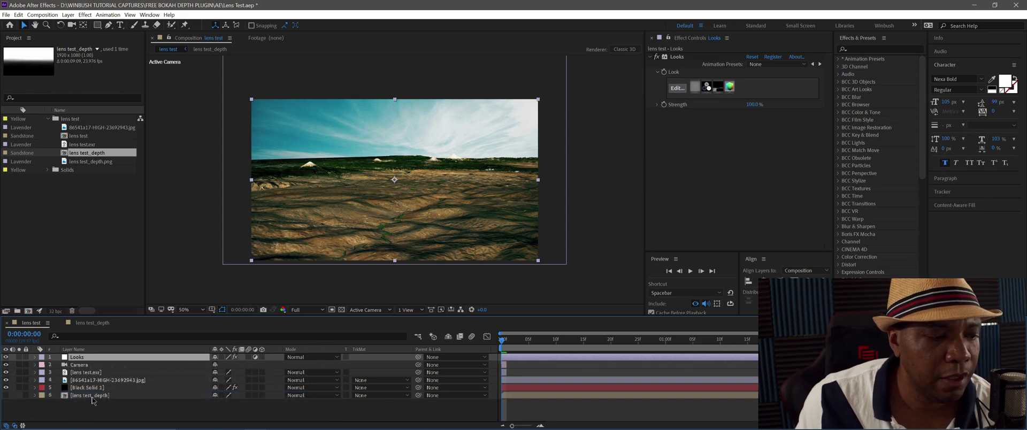
left_click(93, 397)
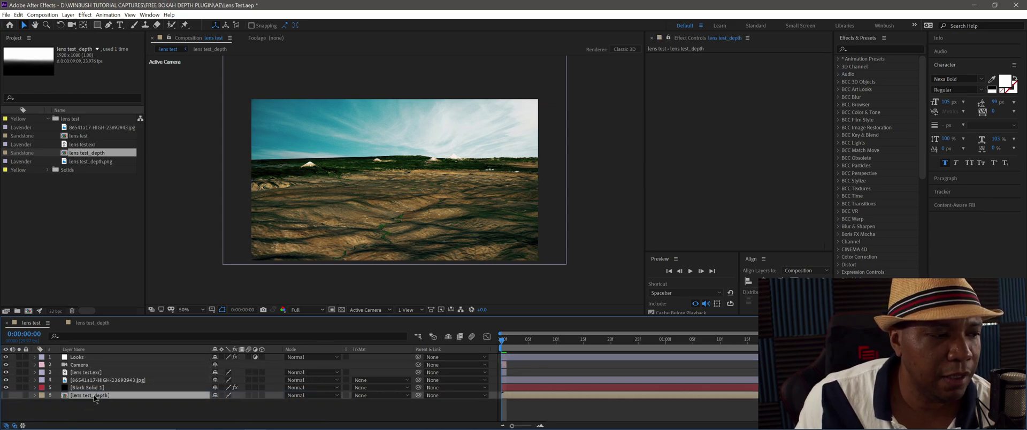
Open the lens test_depth precomp and disable Levels and Fast Box Blur to see the raw depth.
double_click(107, 155)
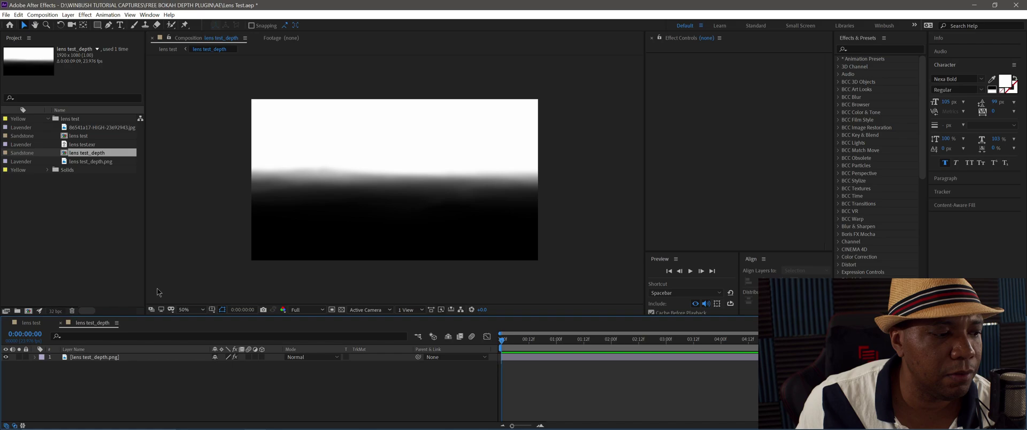
left_click_drag(533, 316, 516, 328)
key("ctrl+a")
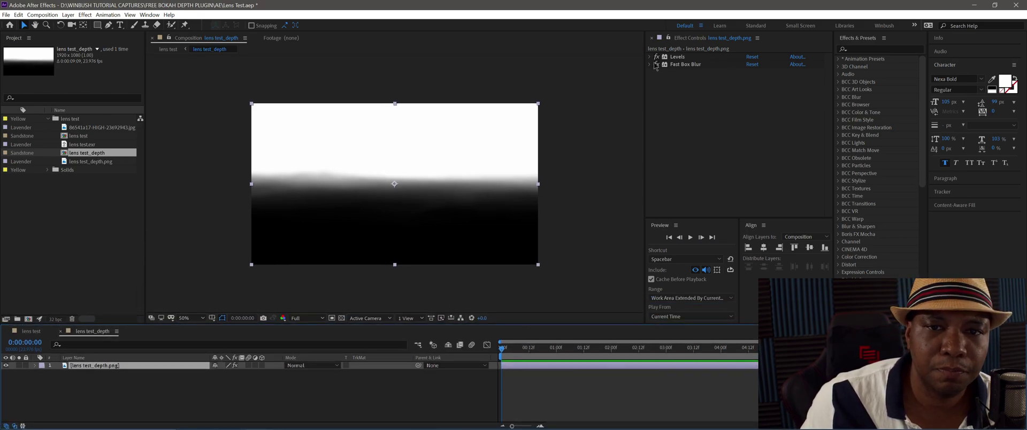
left_click(656, 57)
left_click(657, 64)
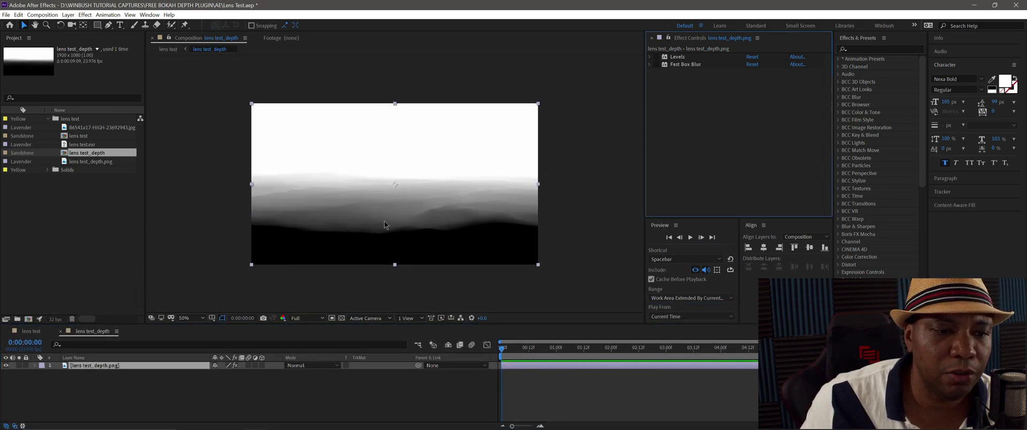
Re-enable Levels and Fast Box Blur, then return to the lens test composition.
left_click(677, 57)
left_click(657, 56)
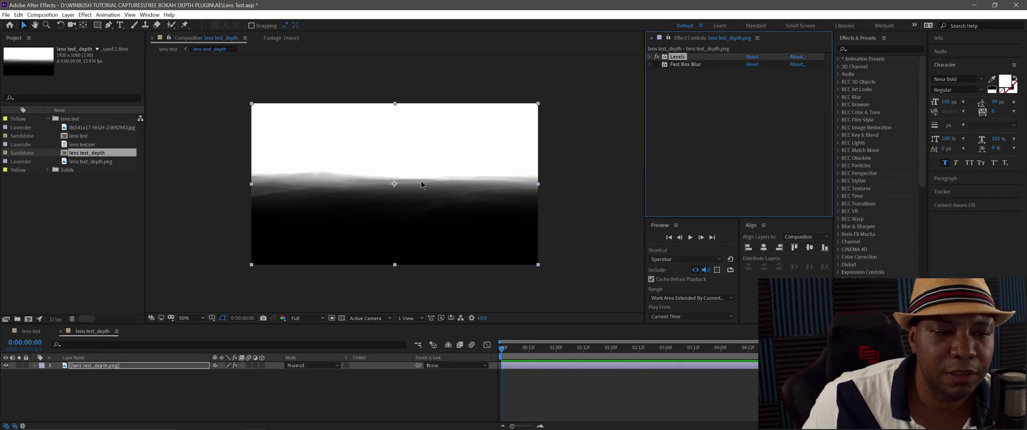
left_click(689, 65)
left_click(657, 64)
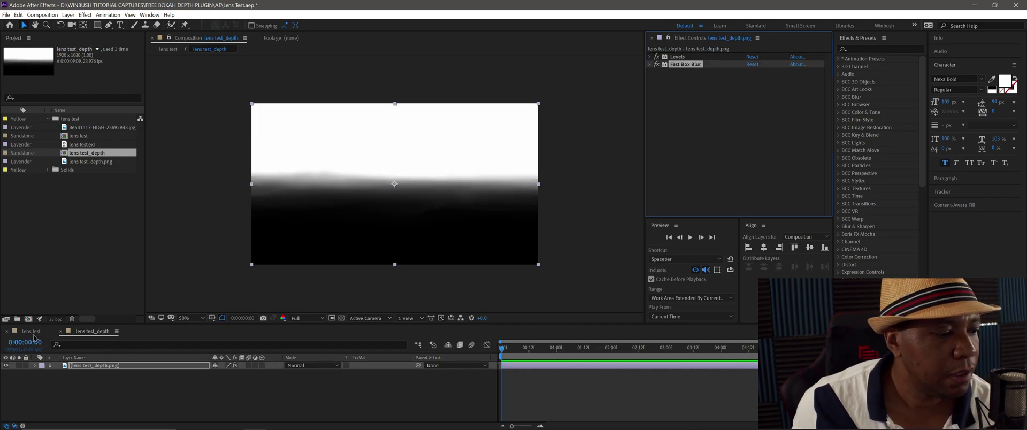
left_click(31, 331)
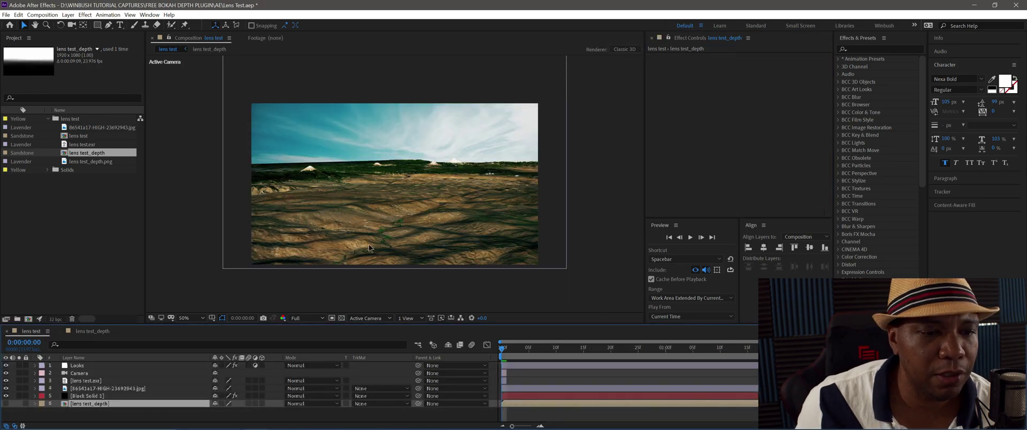
Add an adjustment layer named 'Lens' at the top of the layer stack.
right_click(142, 418)
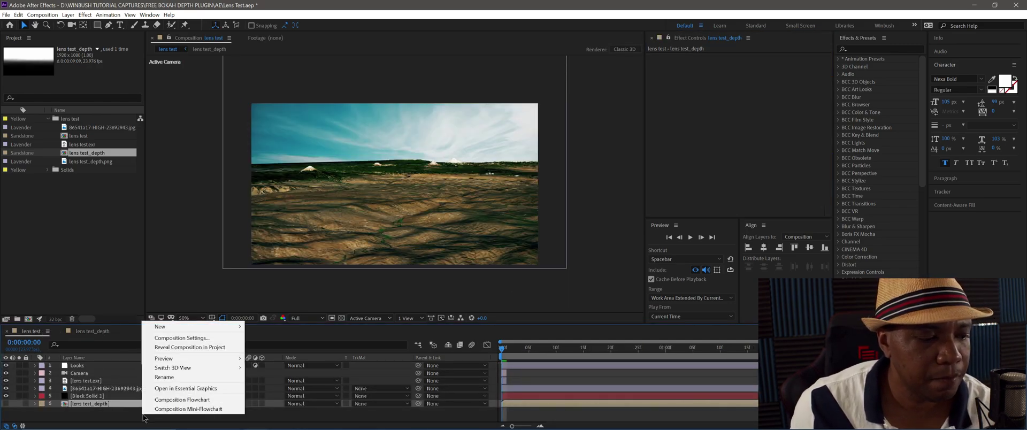
mouse_move(172, 328)
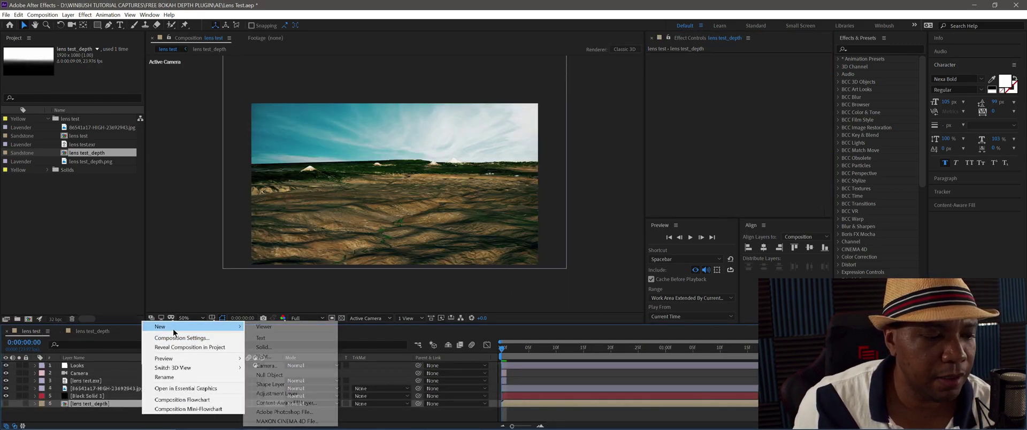
left_click(296, 394)
left_click_drag(103, 371, 107, 367)
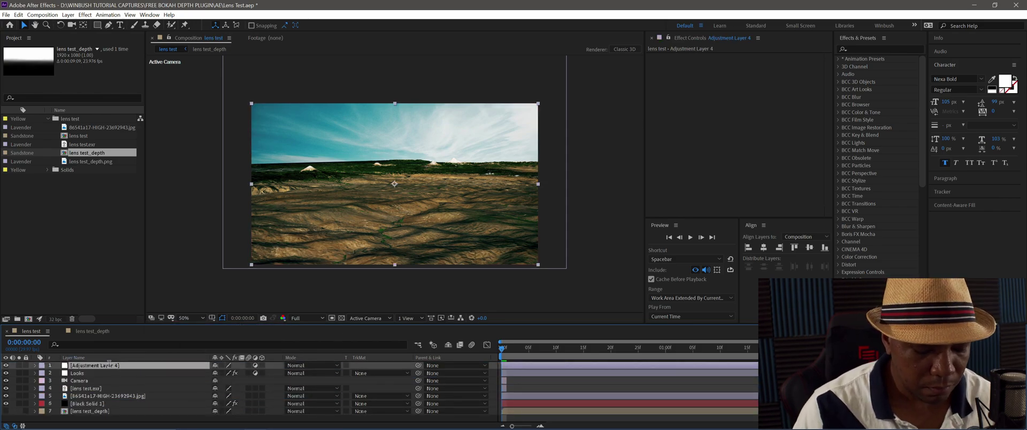
key("Return")
type("Lens")
key("Return")
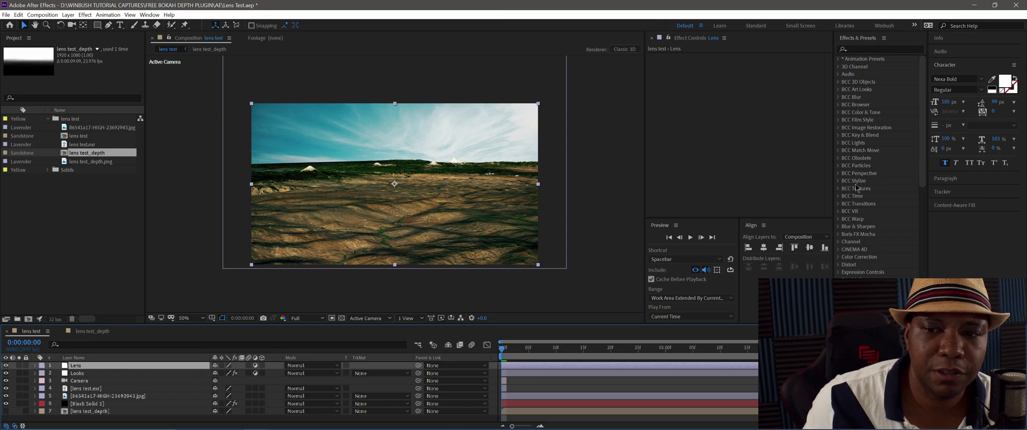
Expand the Rowbyte category in Effects & Presets to reveal Fast Bokeh.
scroll(856, 188, "down", 6)
scroll(859, 208, "down", 1)
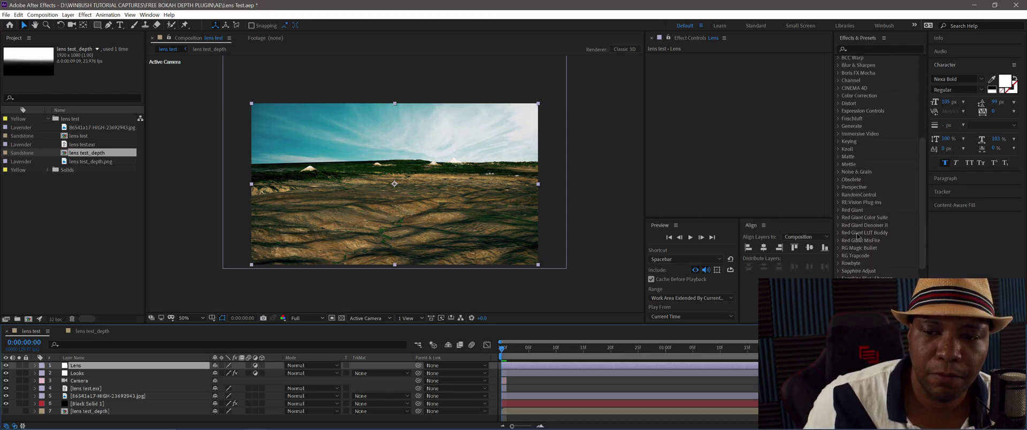
left_click(839, 263)
scroll(866, 261, "down", 1)
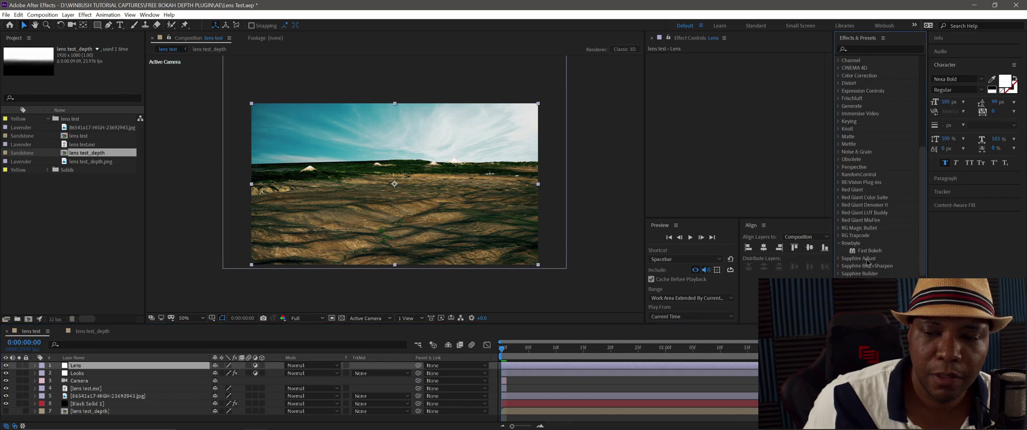
Apply Fast Bokeh to the Lens layer with lens test_depth as its depth map.
left_click_drag(864, 255, 698, 104)
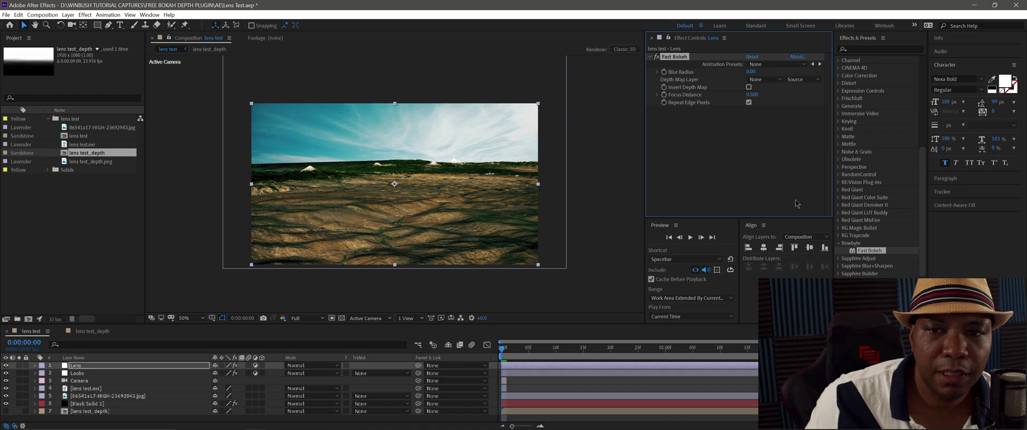
left_click(765, 79)
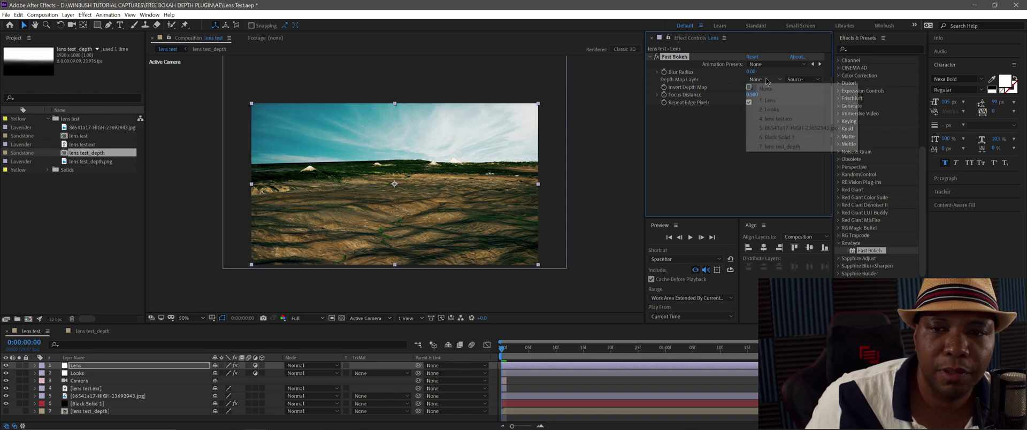
left_click(785, 147)
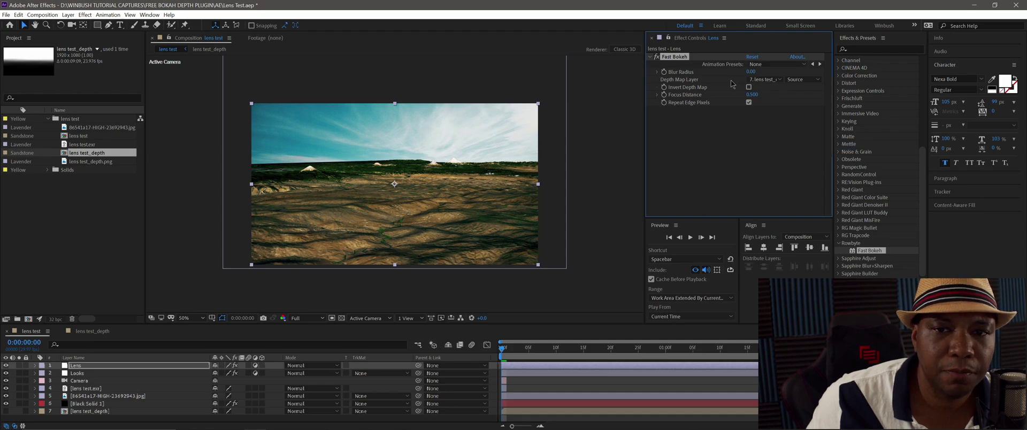
Tune Fast Bokeh's Blur Radius and pull Focus Distance down to about 0.09.
left_click_drag(754, 72, 763, 72)
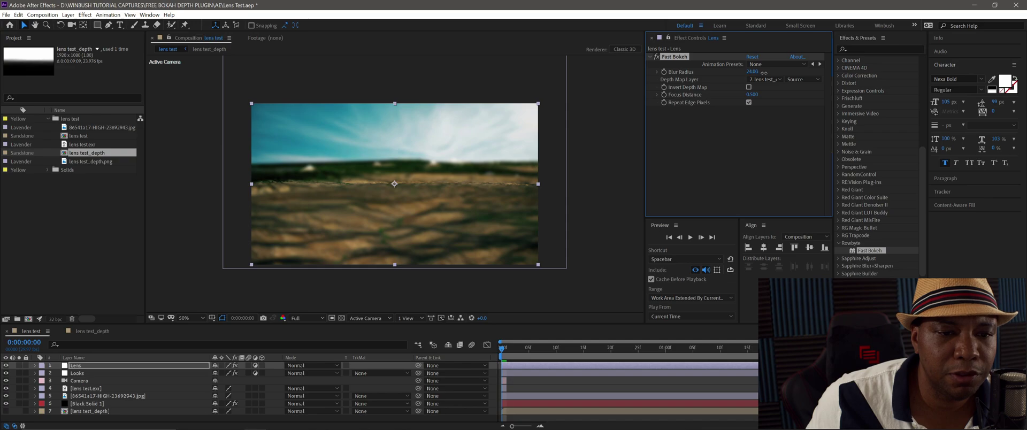
key("slash")
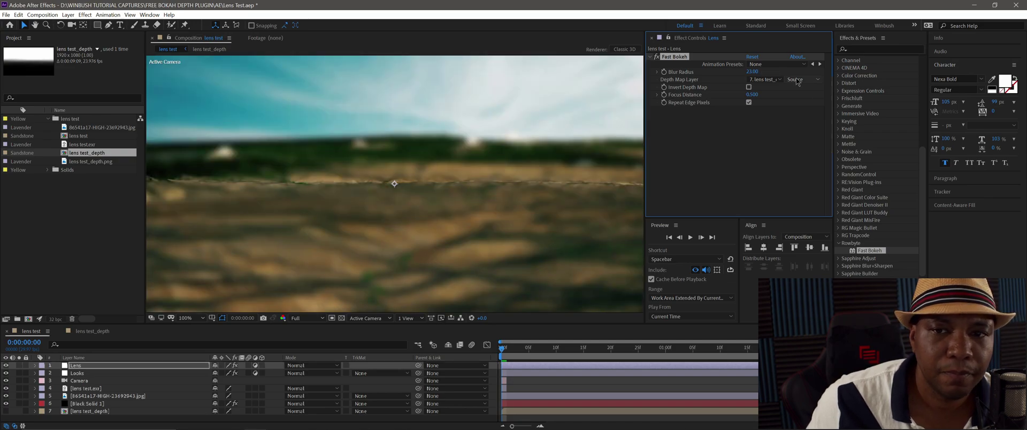
left_click_drag(762, 71, 754, 71)
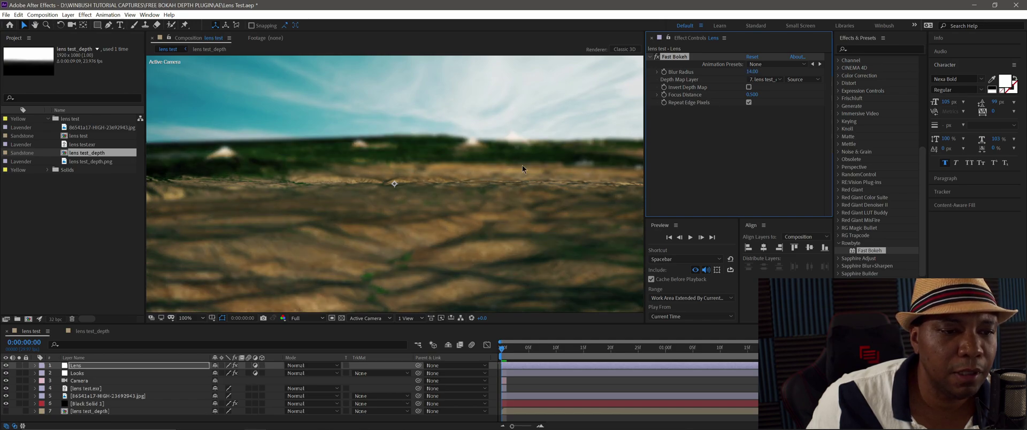
left_click_drag(752, 94, 729, 98)
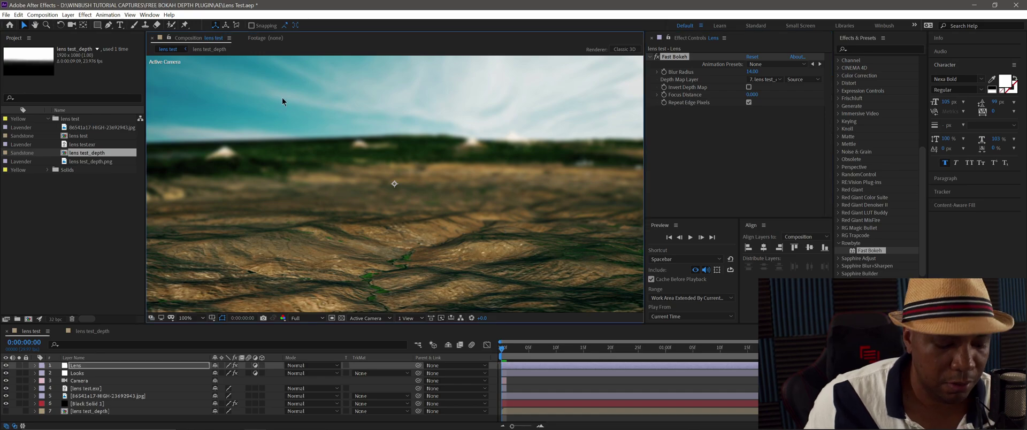
Shift Fast Bokeh's Focus Distance toward the distant hills, comparing in a maximized viewer.
key("grave")
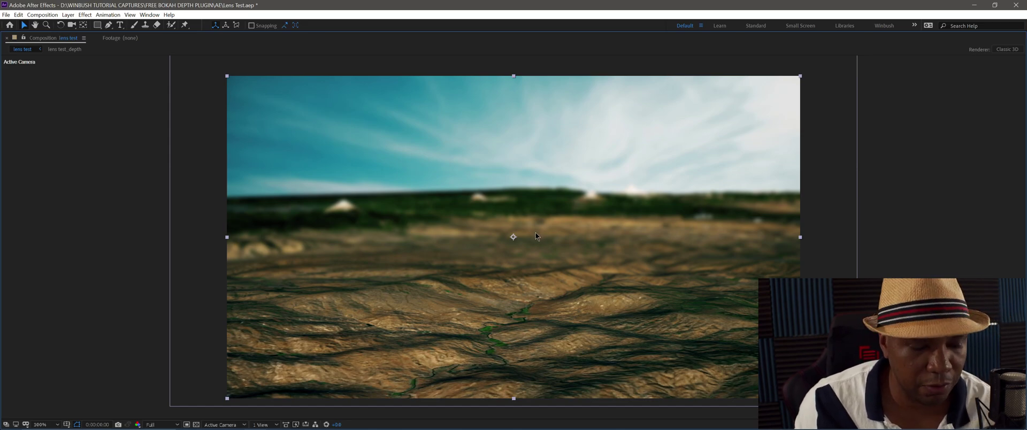
key("grave")
left_click_drag(786, 97, 779, 85)
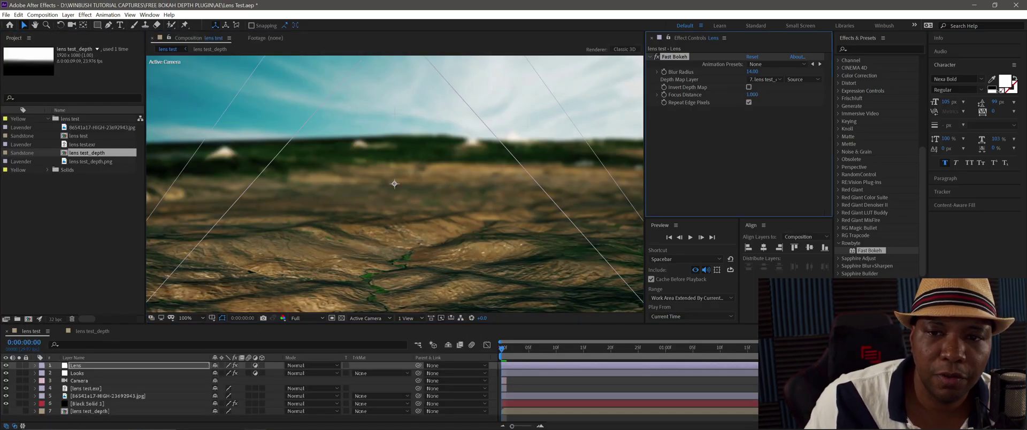
key("grave")
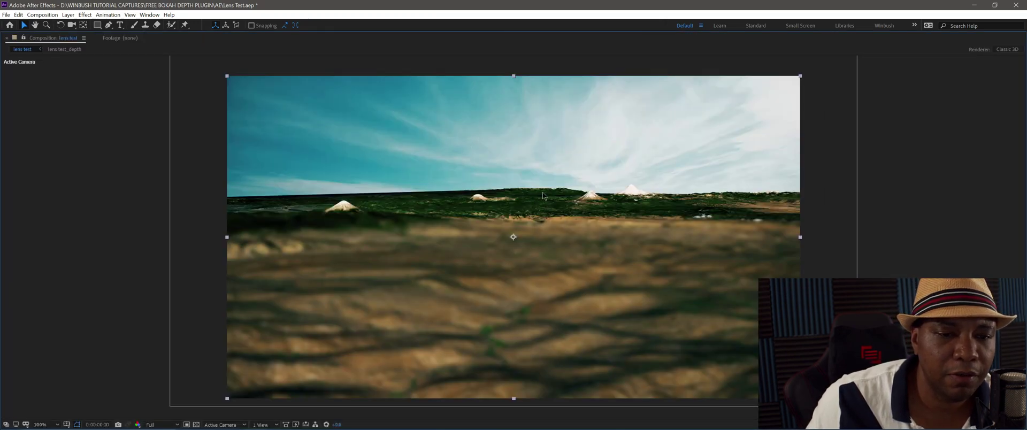
key("grave")
Try Invert Depth Map, then turn it back off and fit the comp at 50%.
left_click(685, 95)
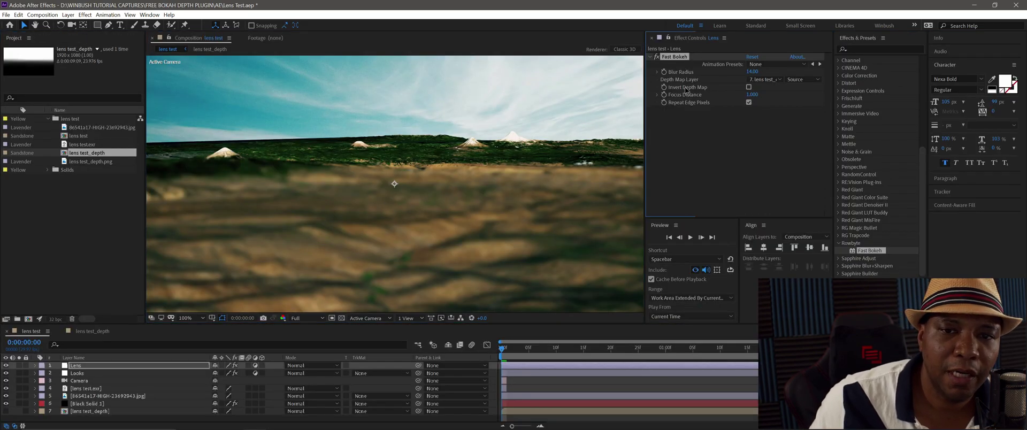
left_click(749, 86)
key("grave")
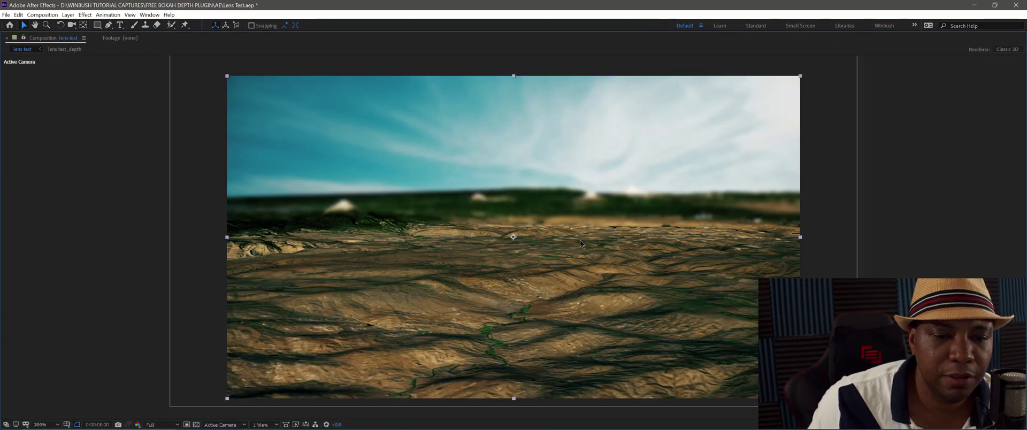
key("grave")
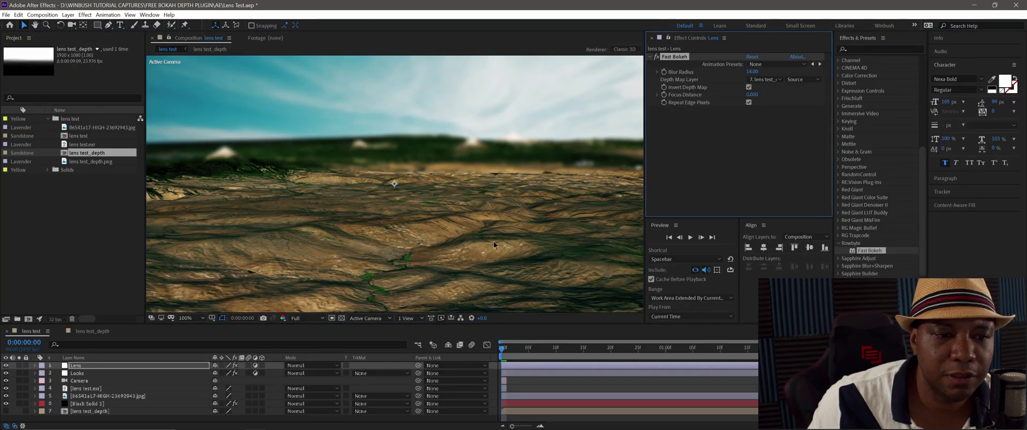
key("grave")
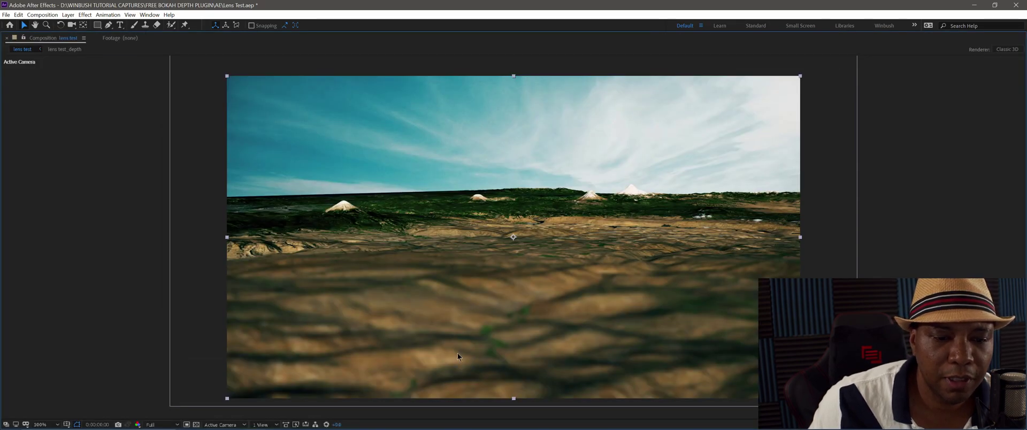
key("grave")
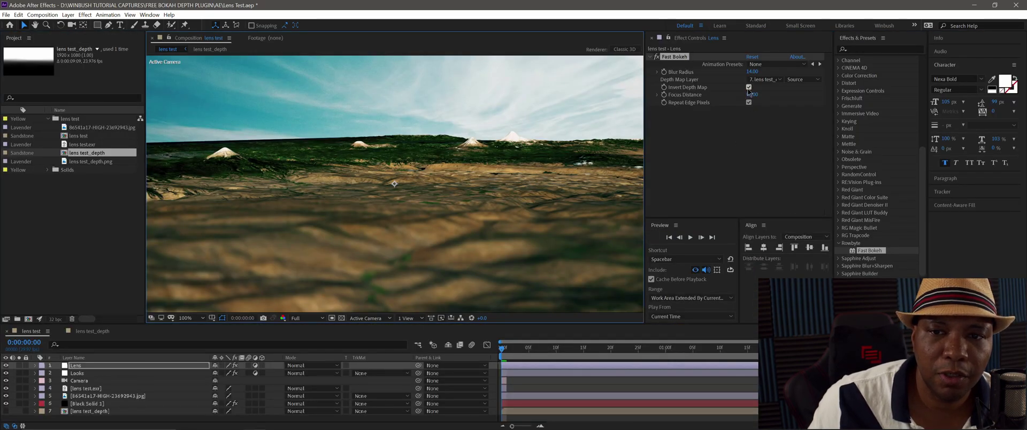
left_click(749, 86)
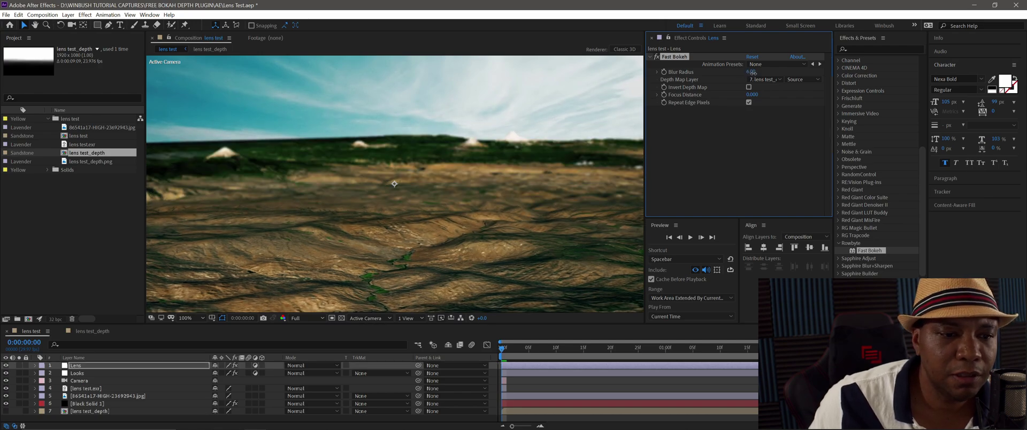
key("comma")
key("comma")
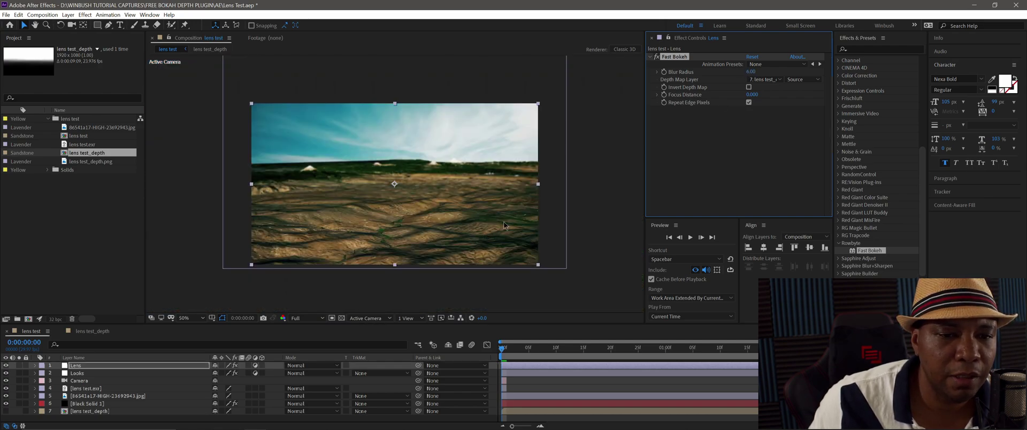
left_click(399, 239)
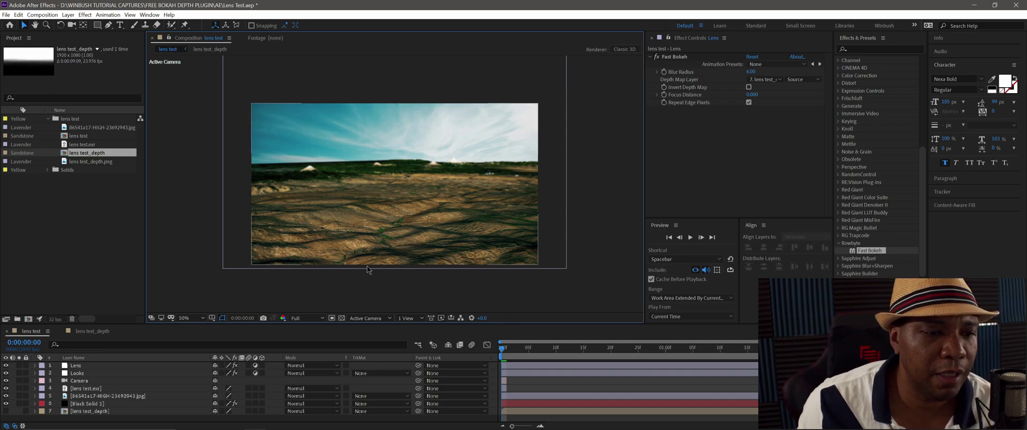
left_click(93, 331)
left_click(657, 56)
left_click(657, 64)
left_click(657, 65)
left_click(657, 57)
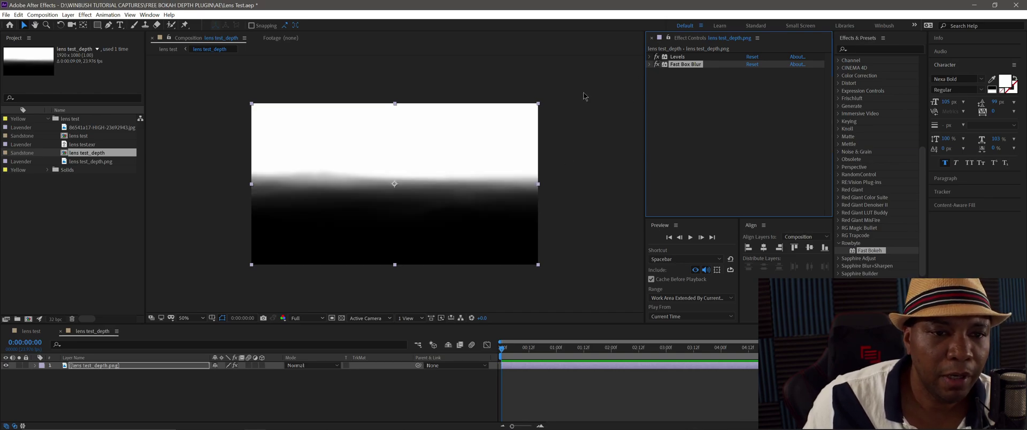
left_click(30, 333)
left_click(117, 366)
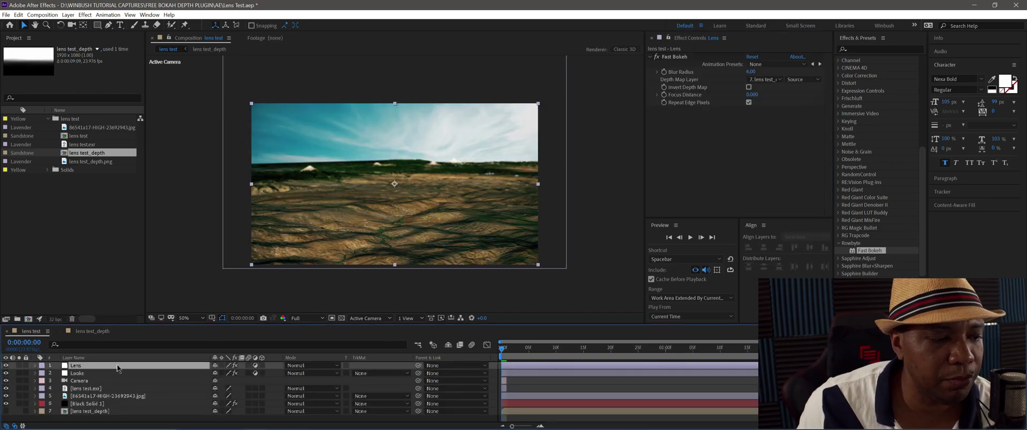